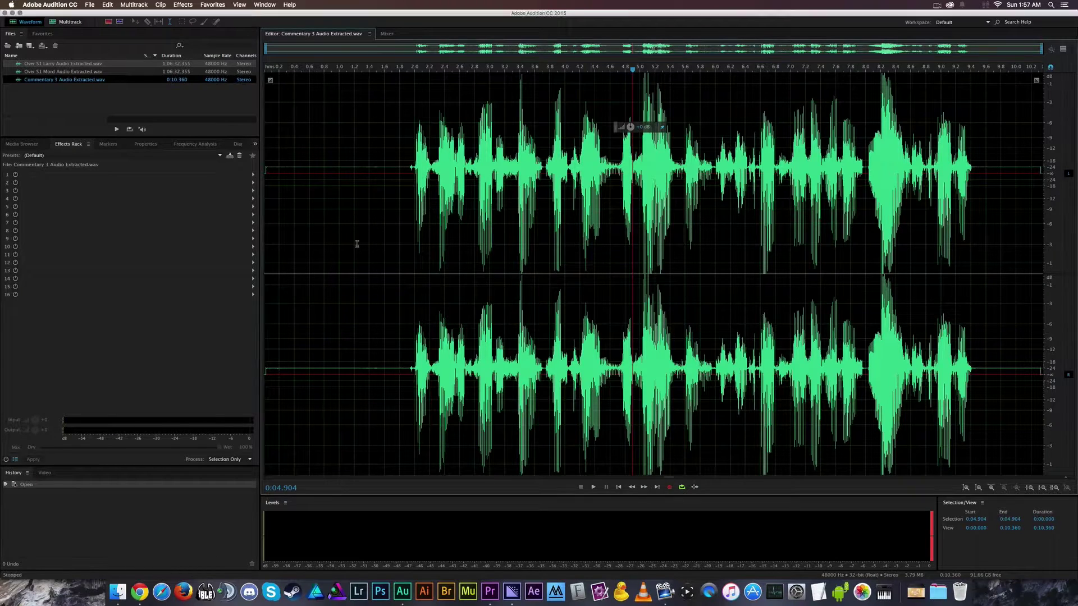
Step: Zoom in and select part of the silent lead-in to inspect the waveform's offset
left_click(369, 231)
scroll(370, 322, "up", 1)
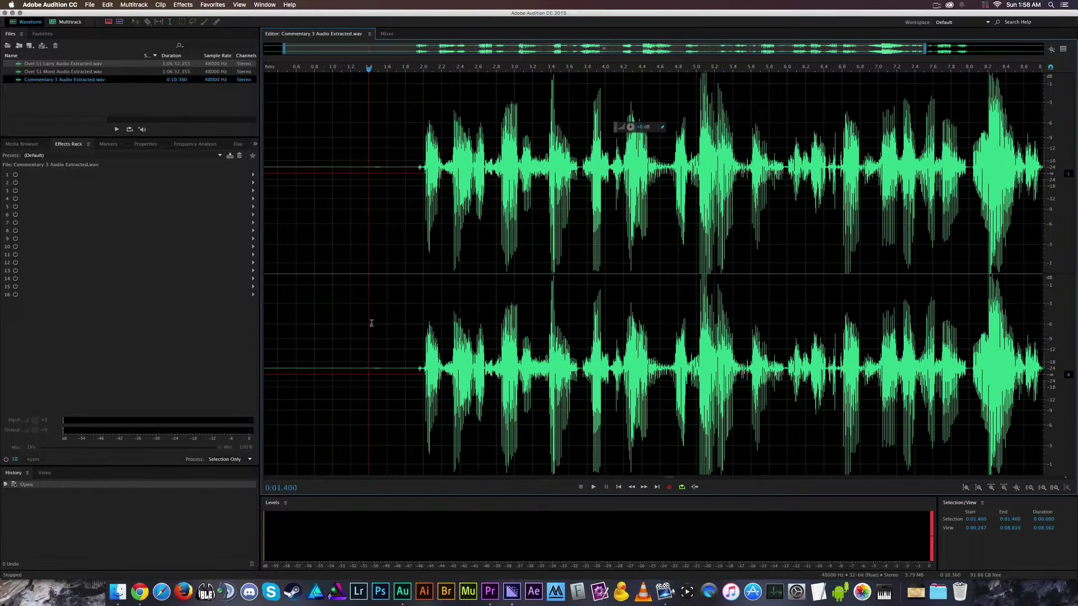
scroll(371, 323, "down", 1)
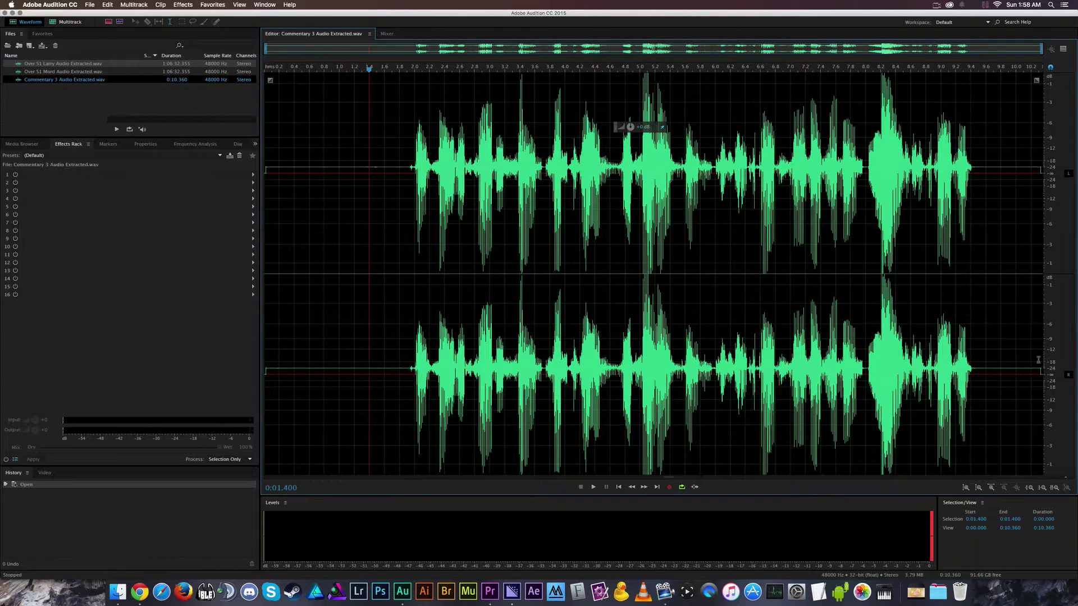
scroll(1064, 380, "up", 5)
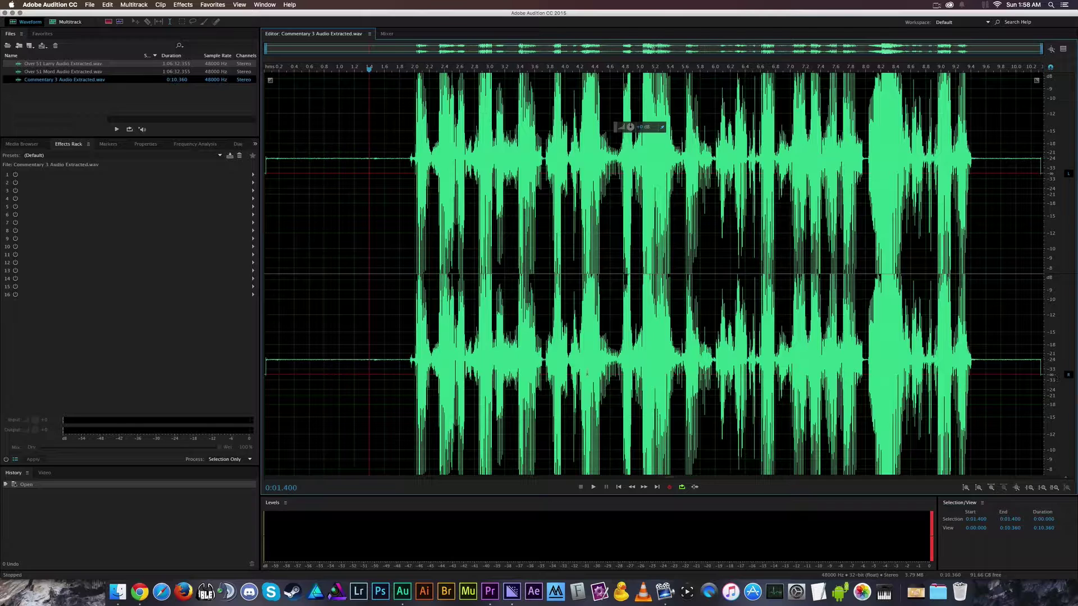
scroll(343, 364, "up", 5)
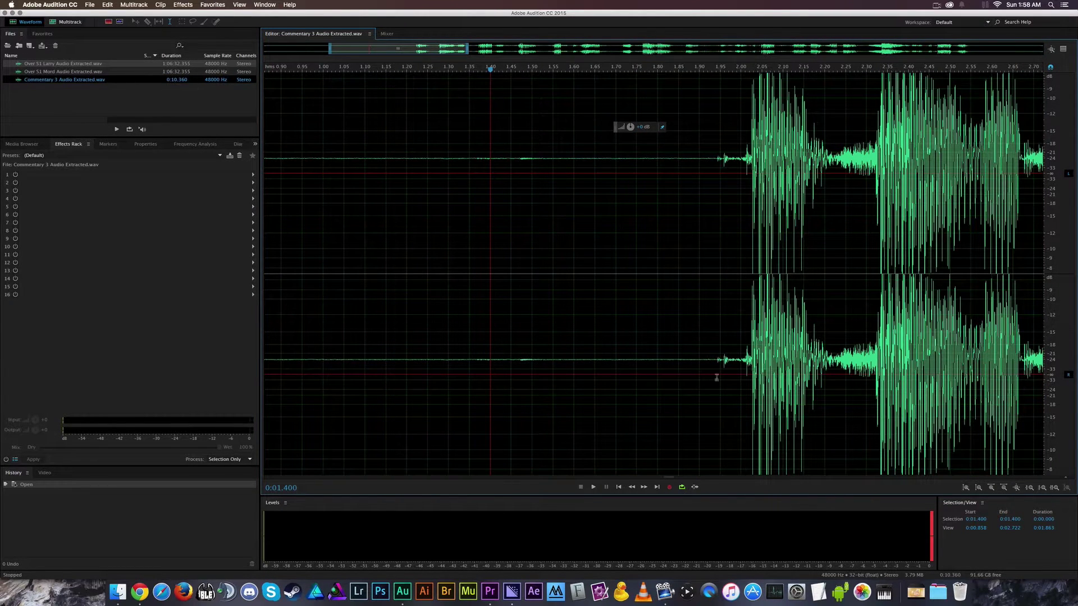
left_click_drag(604, 364, 690, 373)
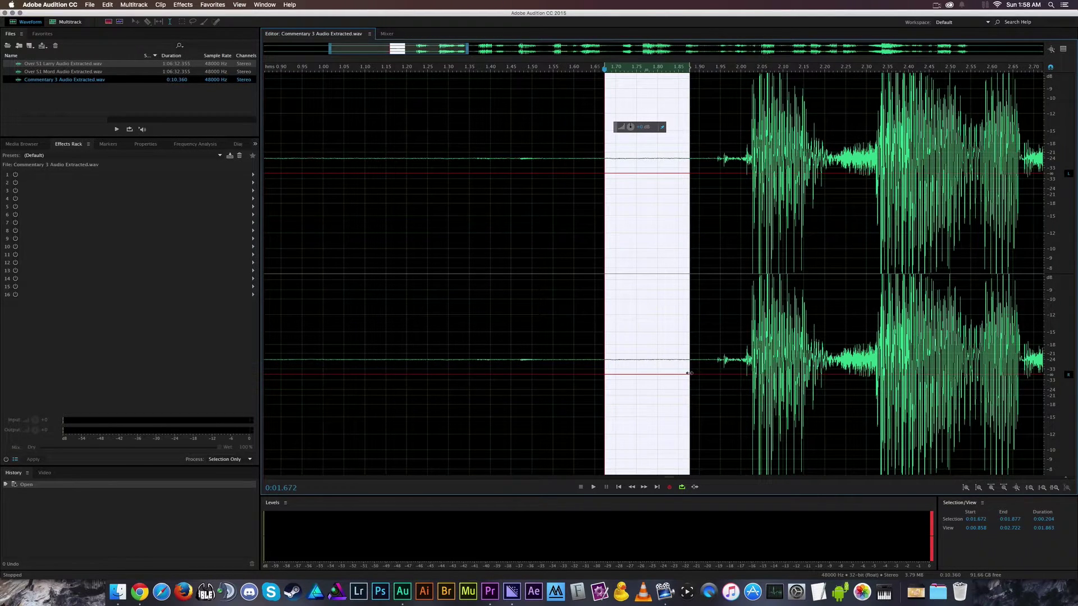
scroll(644, 378, "down", 3)
left_click(467, 349)
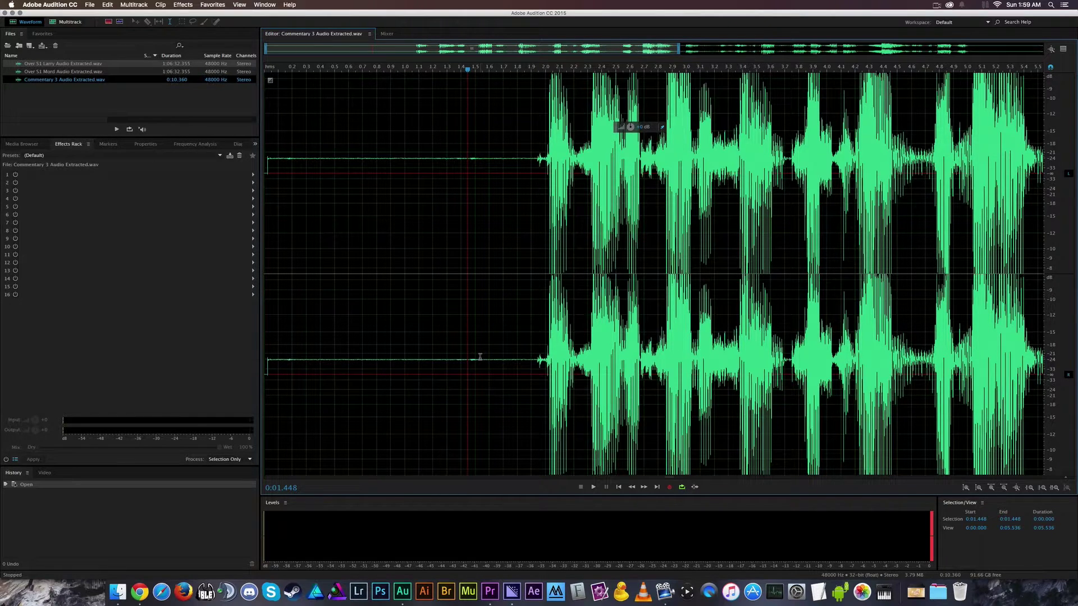
scroll(480, 357, "down", 2)
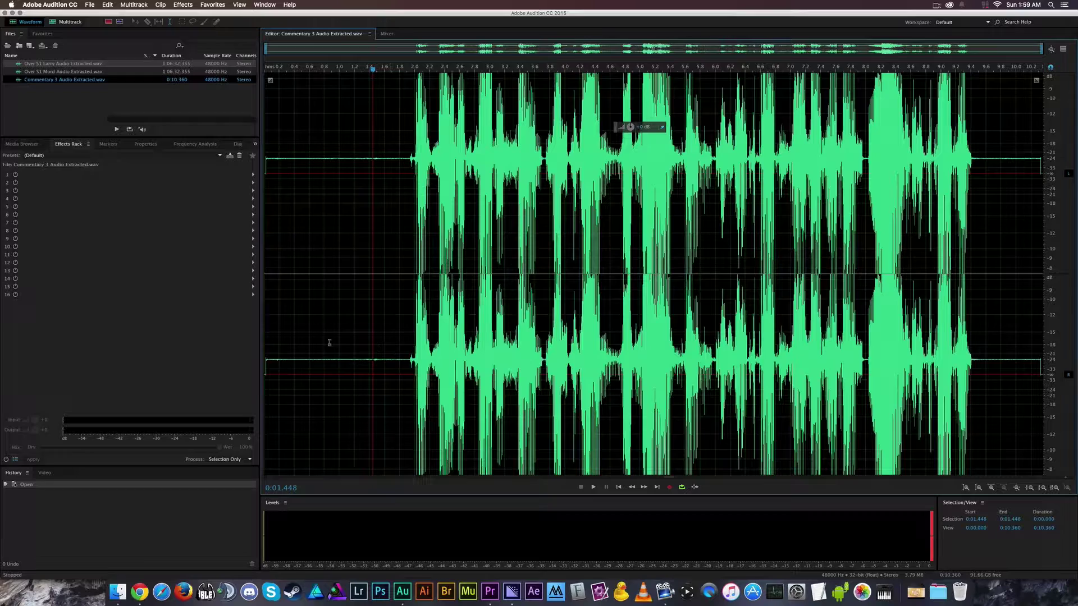
scroll(321, 351, "up", 2)
scroll(320, 351, "down", 2)
scroll(1055, 381, "down", 3)
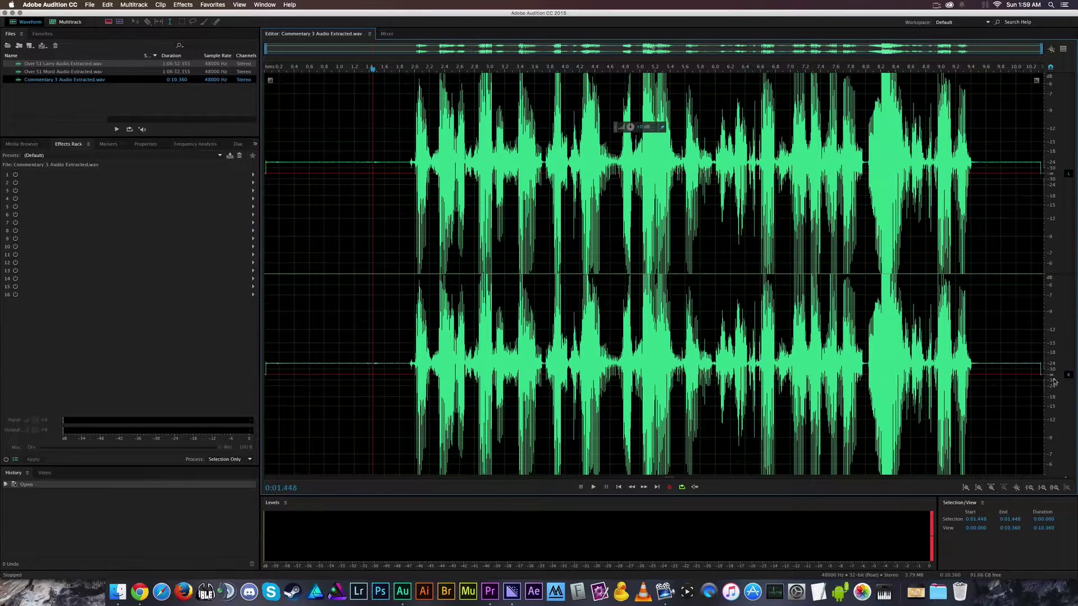
scroll(1055, 381, "down", 3)
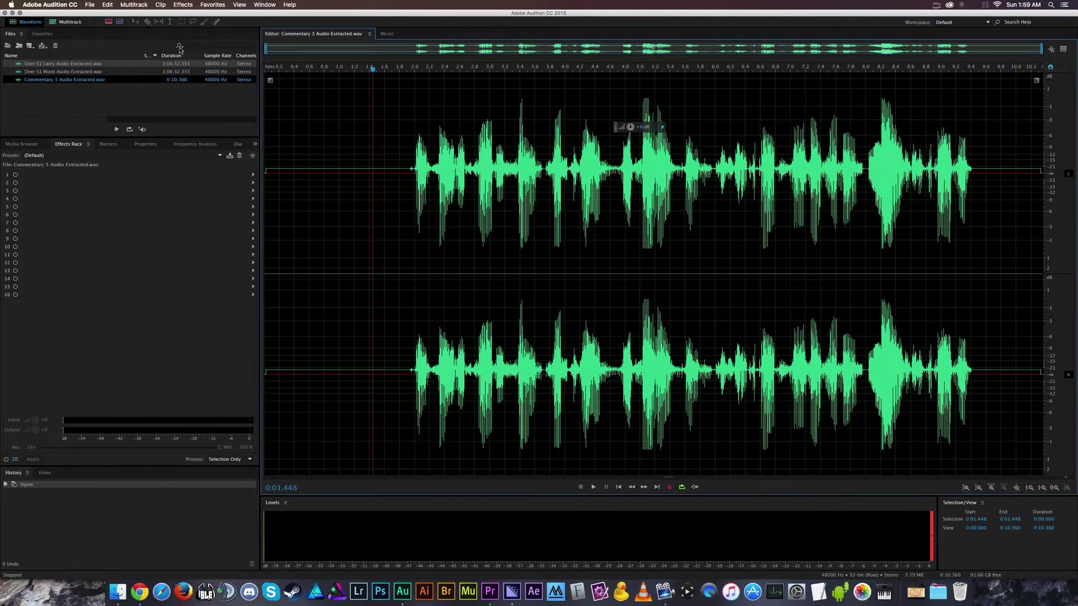
Step: Apply Normalize (process) with DC Bias Adjust at 0.0 % to the whole file
left_click(191, 6)
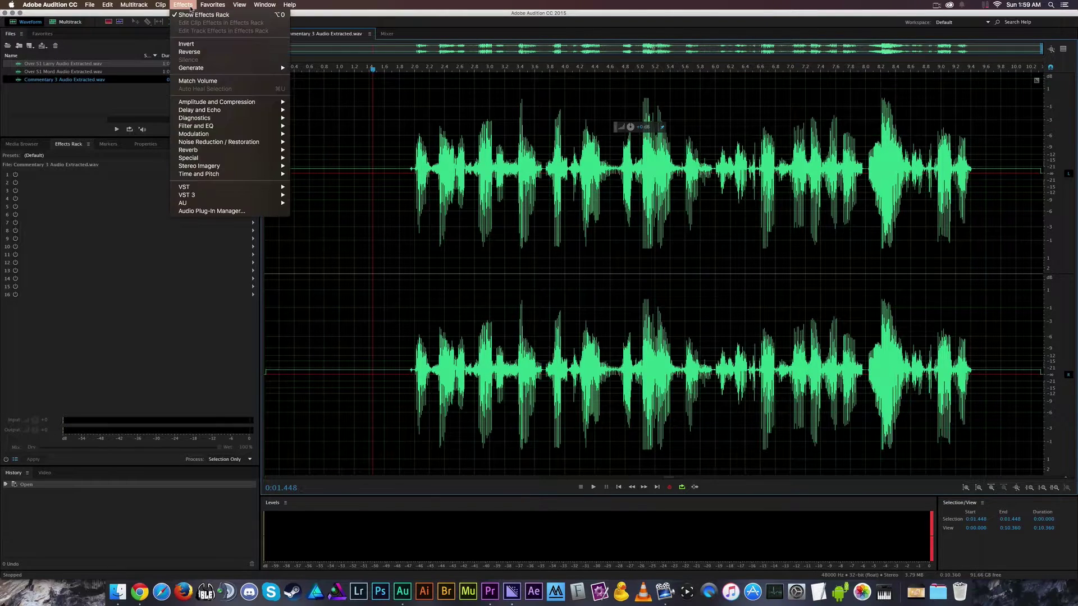
mouse_move(268, 103)
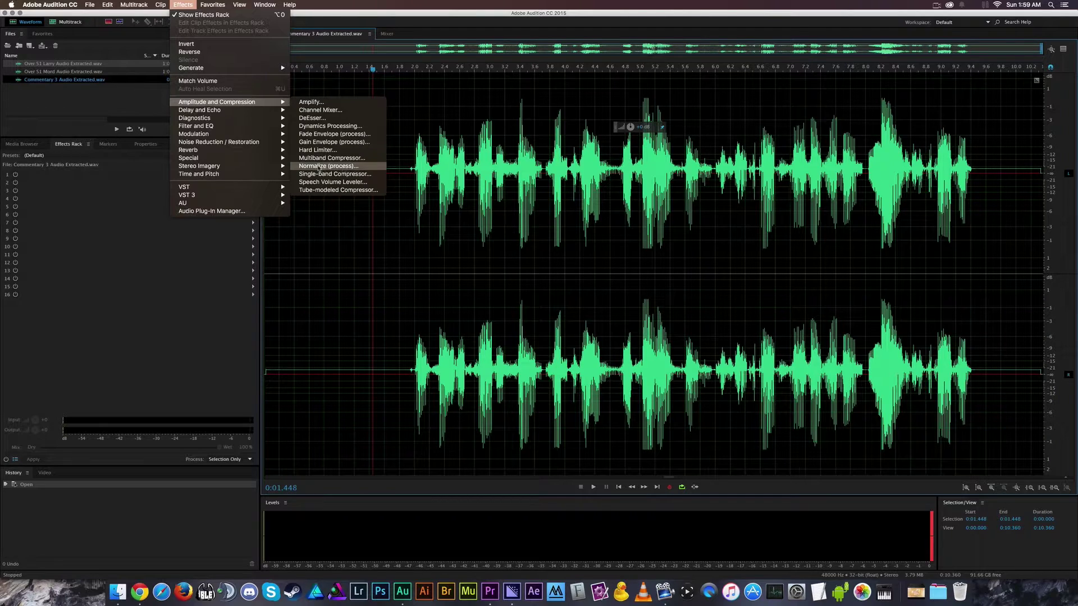
left_click(326, 166)
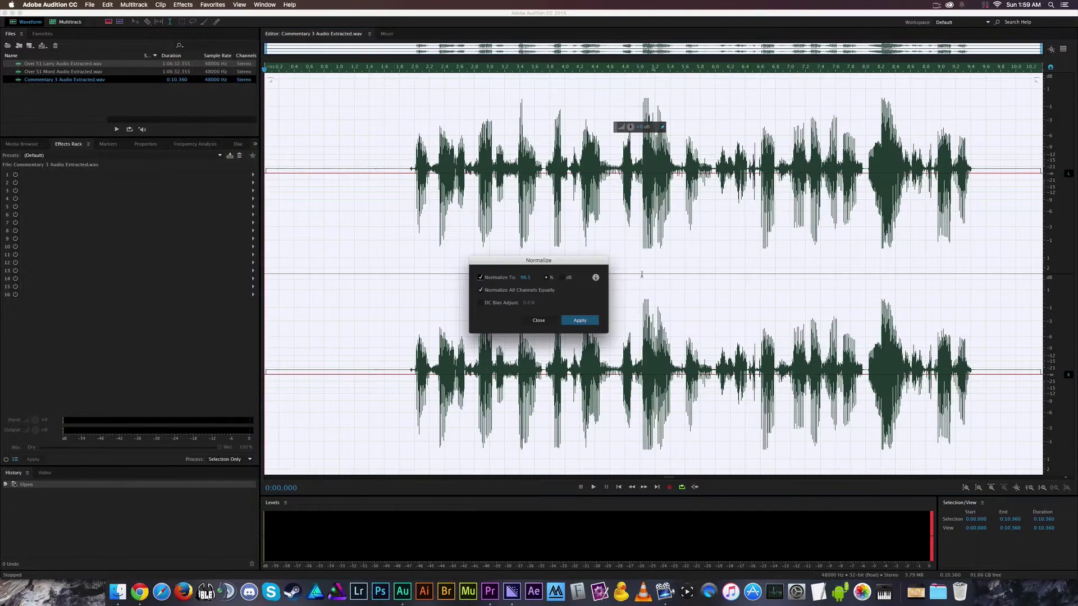
left_click(482, 305)
left_click(582, 322)
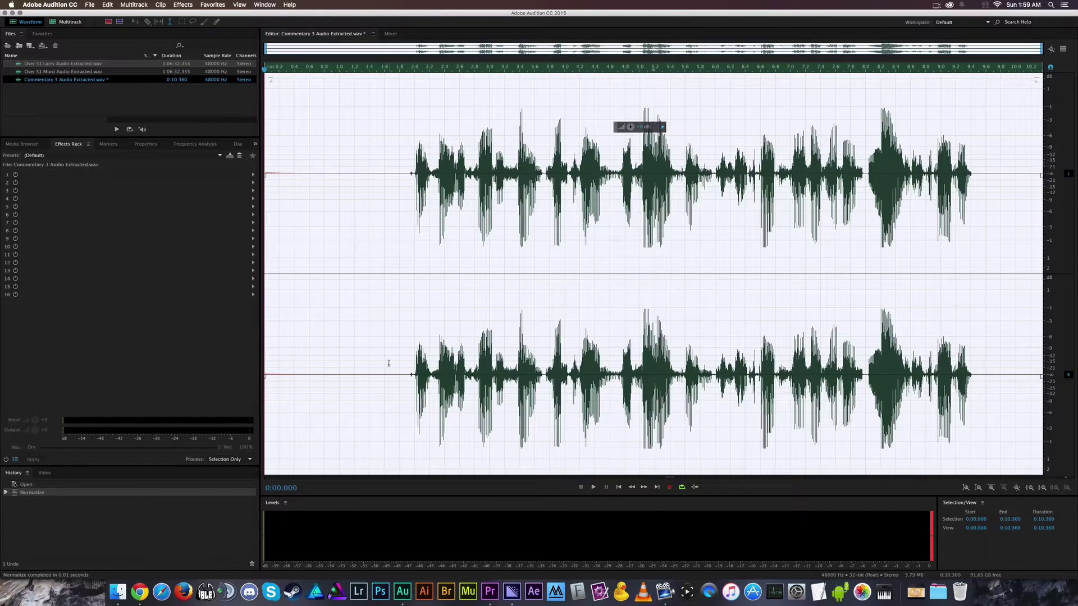
scroll(376, 382, "up", 3)
left_click(426, 427)
scroll(470, 375, "up", 1)
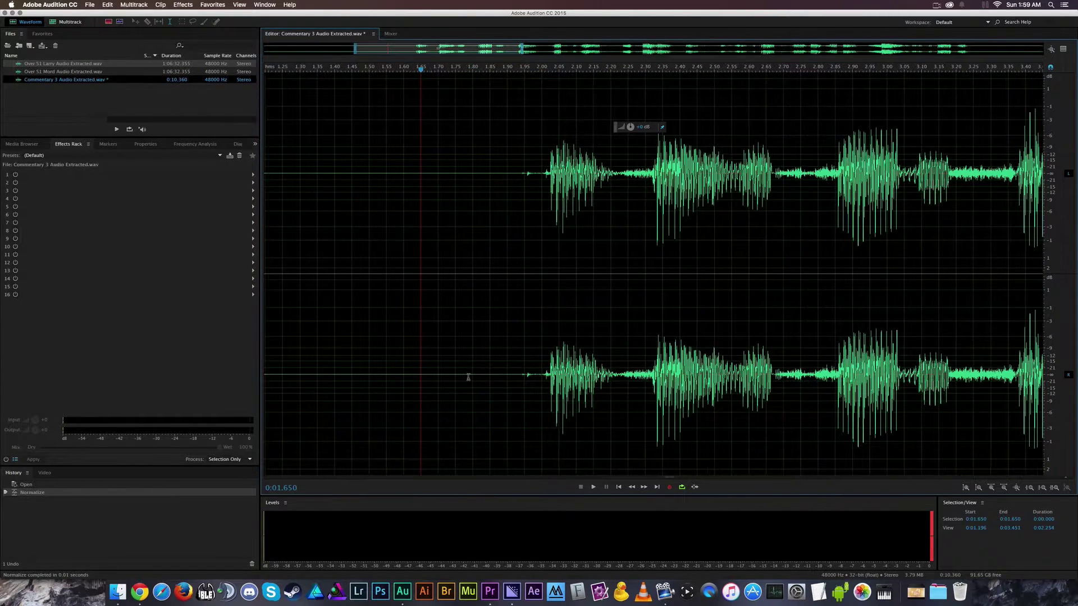
left_click_drag(469, 376, 584, 376)
scroll(337, 393, "down", 3)
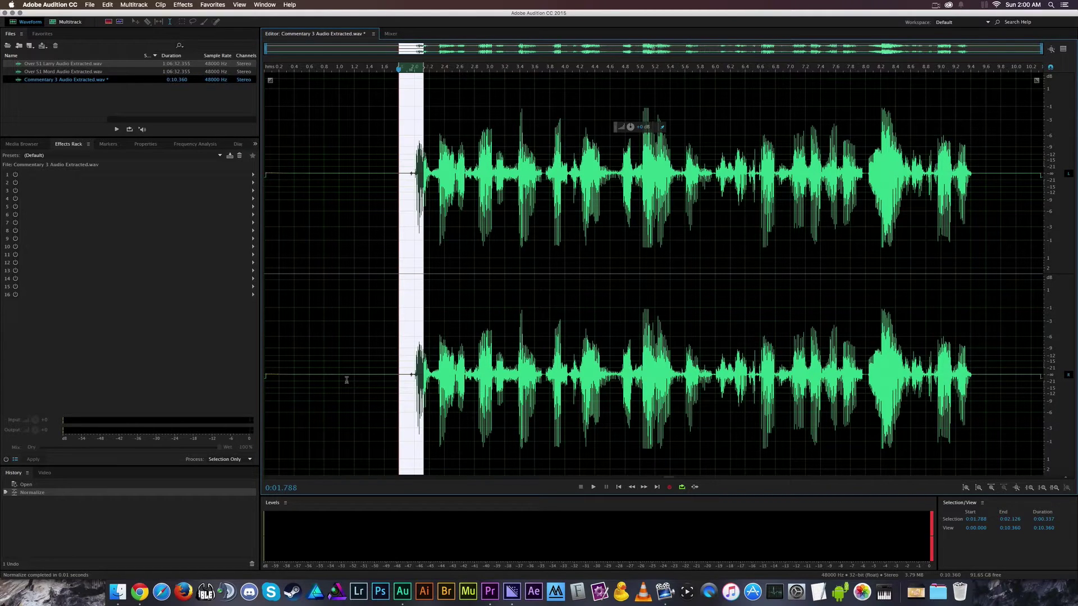
Step: Undo the Normalize so the recording returns to its uncorrected state
left_click(347, 368)
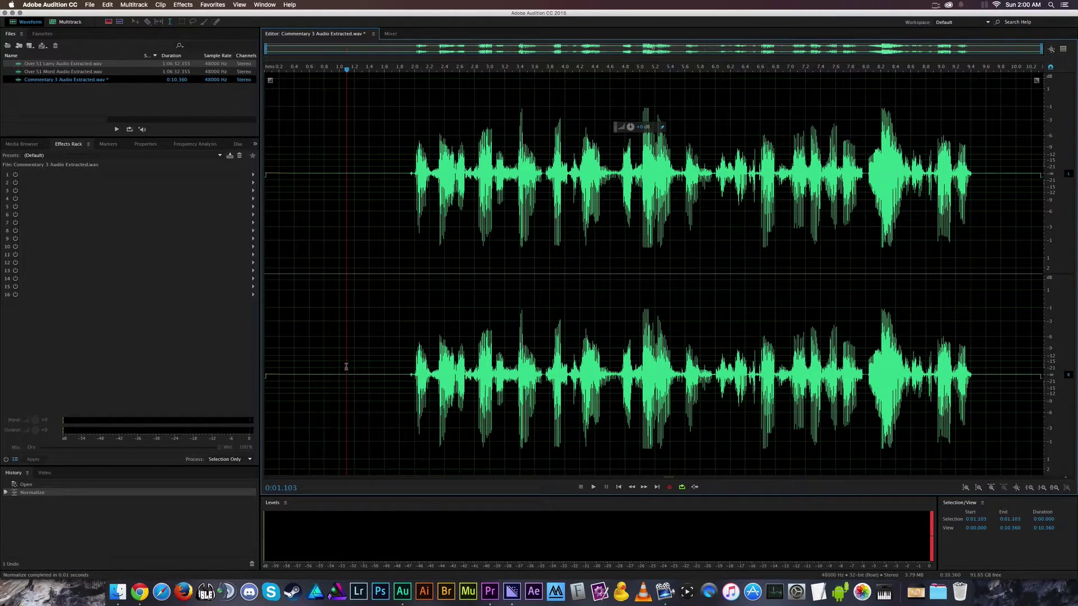
key("super+z")
scroll(347, 366, "up", 3)
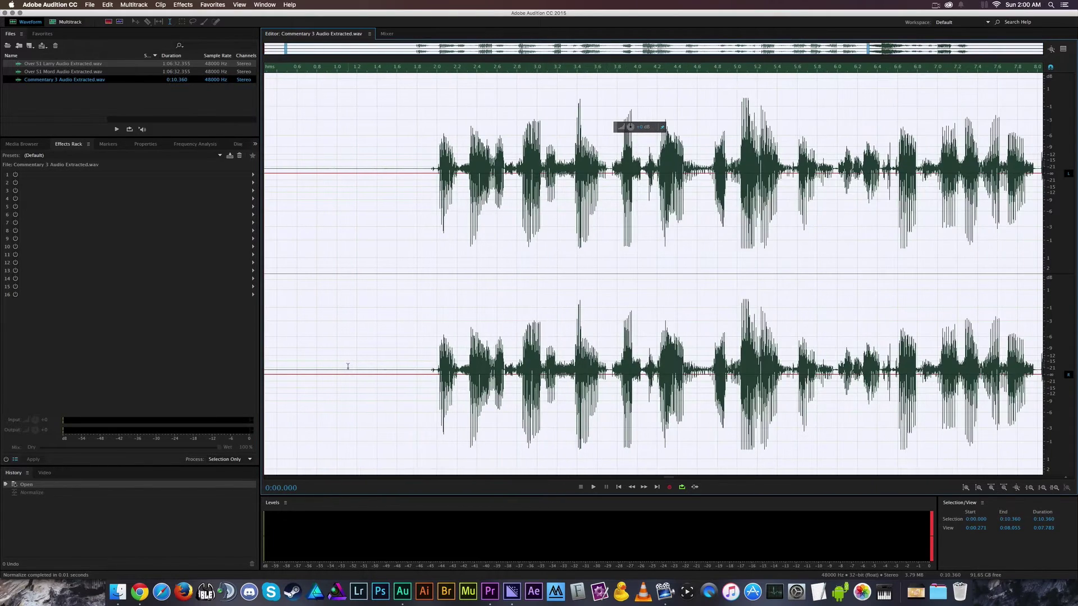
left_click(348, 367)
Step: Zoom in on the silent start and select a stretch of it to inspect the offset
scroll(348, 367, "down", 1)
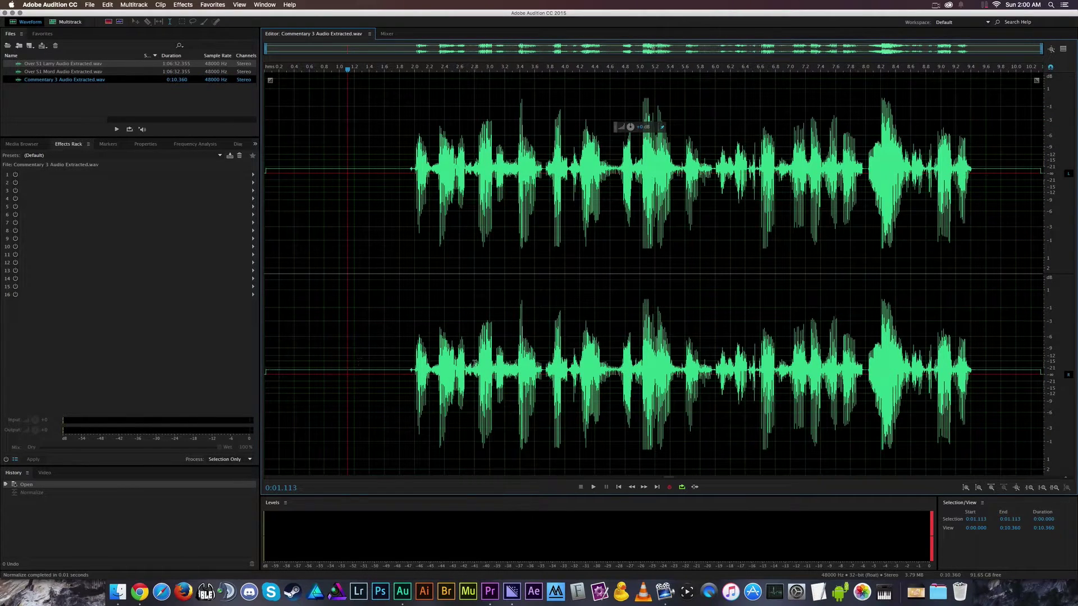
scroll(380, 372, "down", 1)
scroll(380, 372, "up", 5)
left_click_drag(374, 360, 468, 371)
left_click(404, 381)
scroll(414, 317, "down", 4)
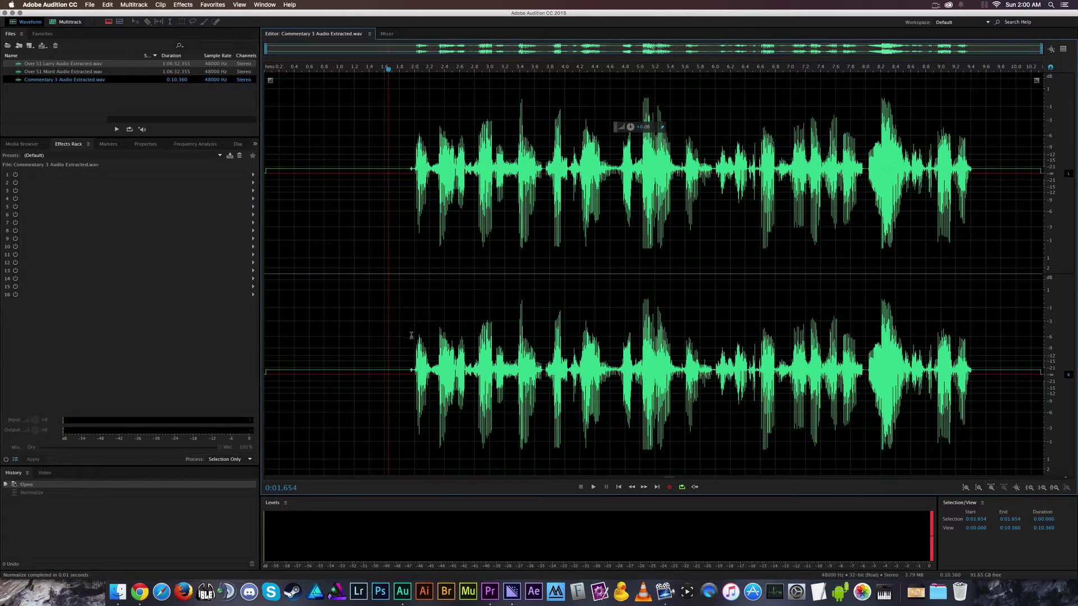
scroll(369, 376, "up", 3)
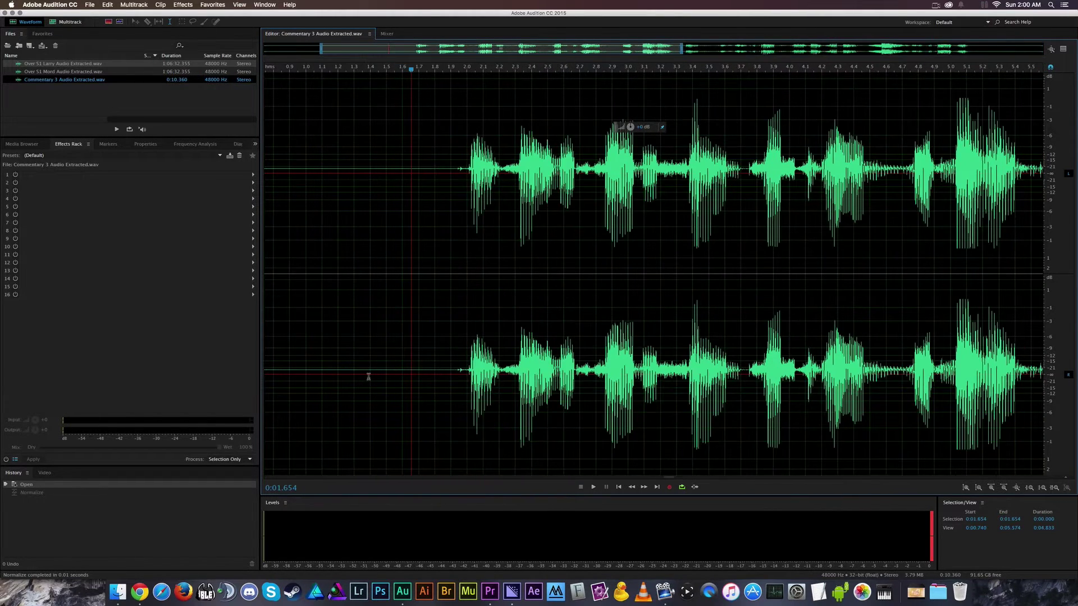
scroll(472, 364, "down", 3)
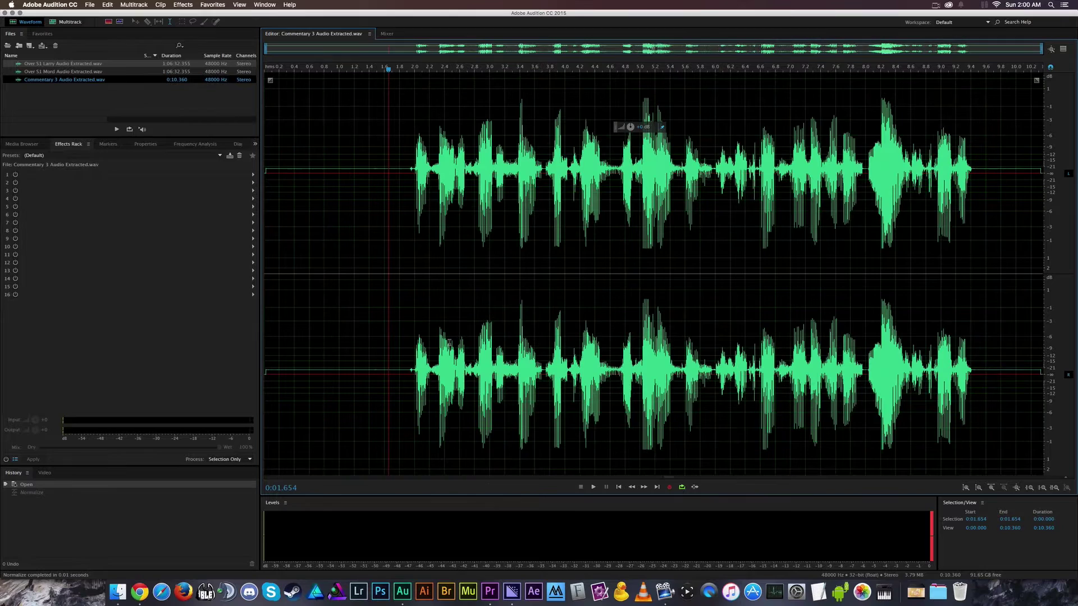
left_click(208, 155)
scroll(112, 371, "down", 1)
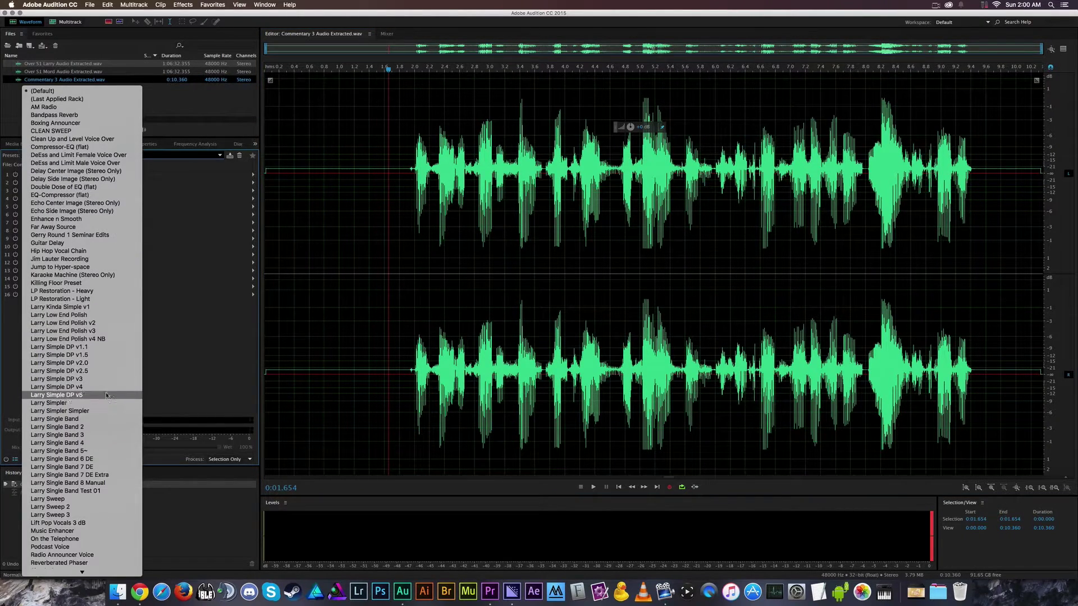
left_click(106, 393)
left_click(27, 458)
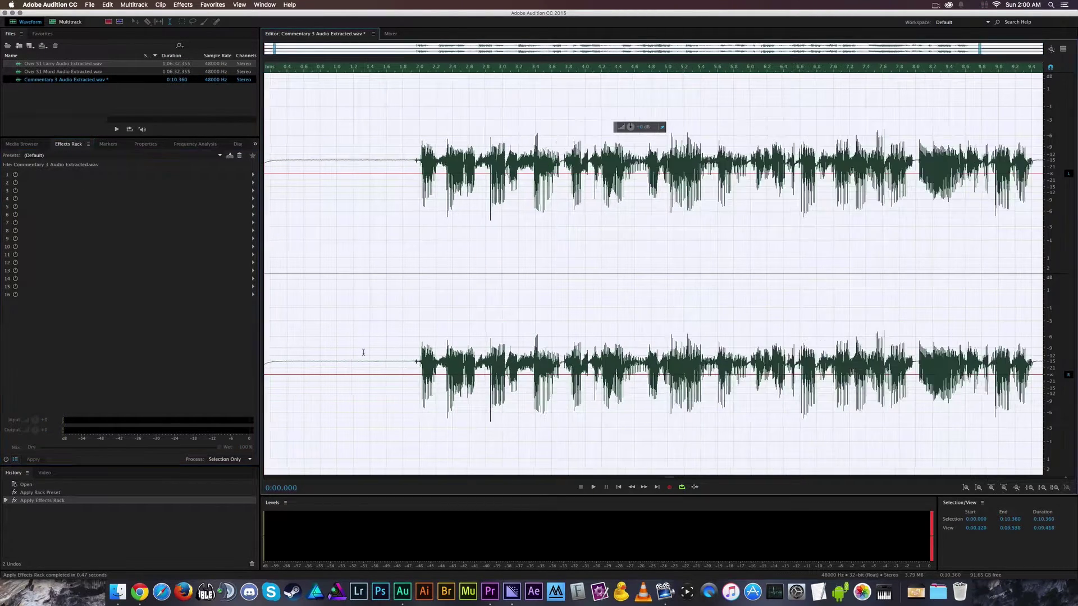
left_click(356, 348)
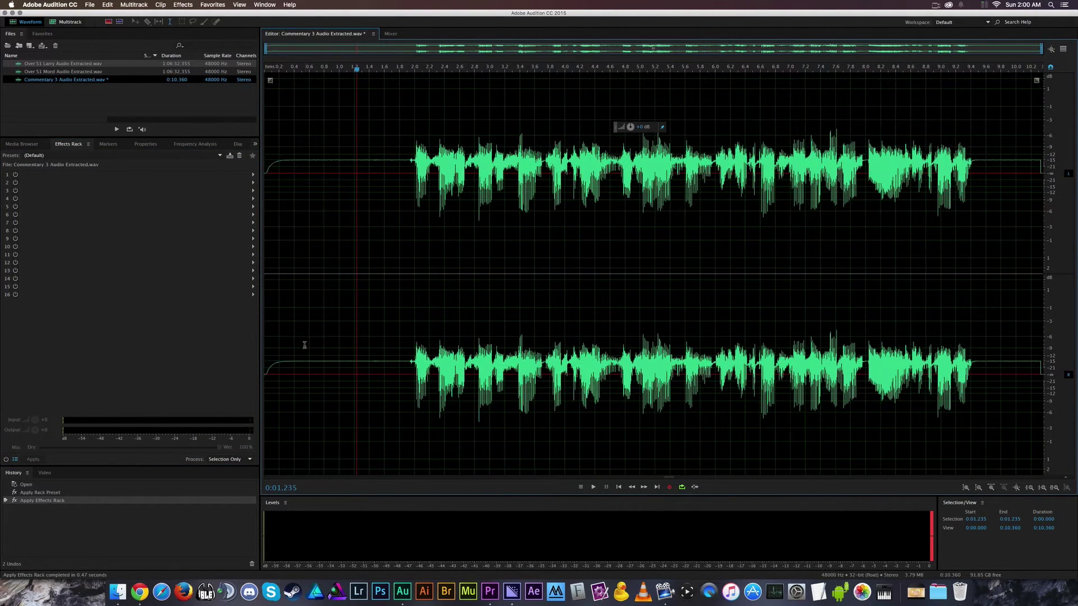
left_click_drag(275, 357, 396, 377)
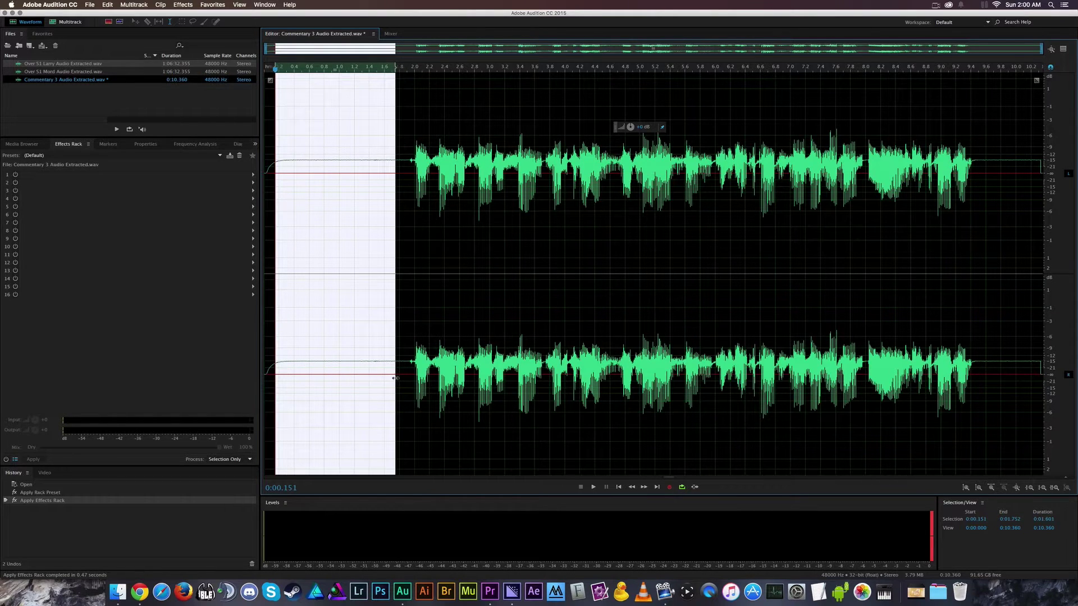
left_click(634, 359)
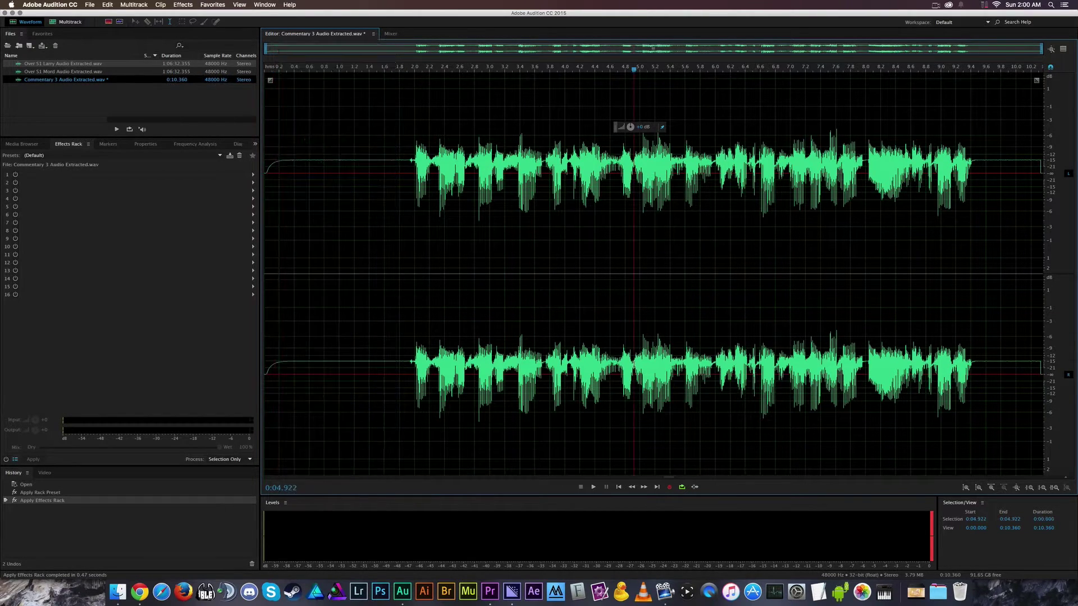
scroll(561, 359, "up", 2)
scroll(429, 350, "left", 5)
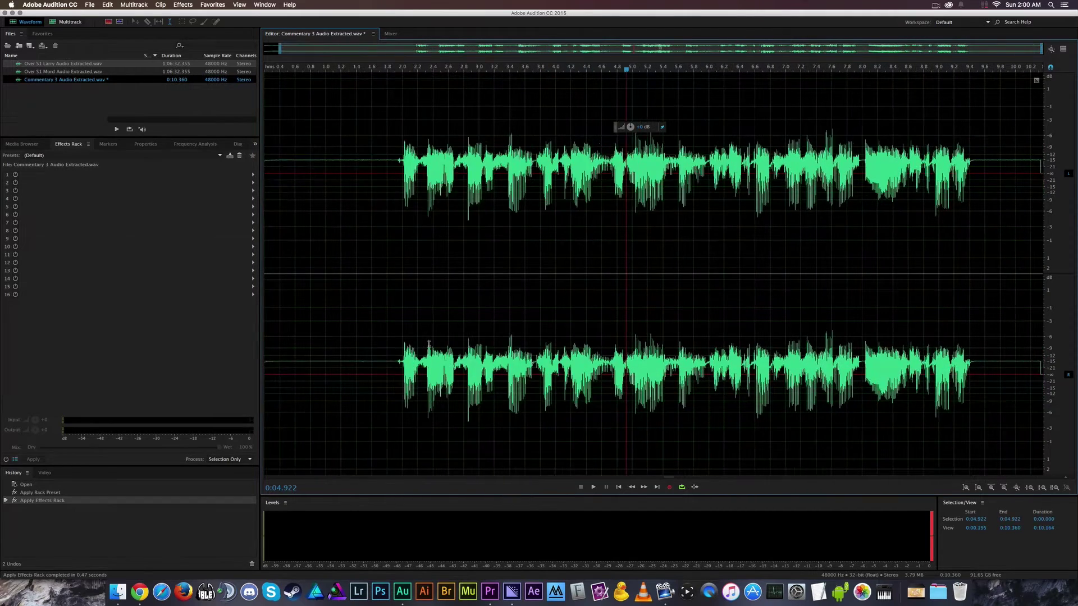
scroll(428, 350, "down", 1)
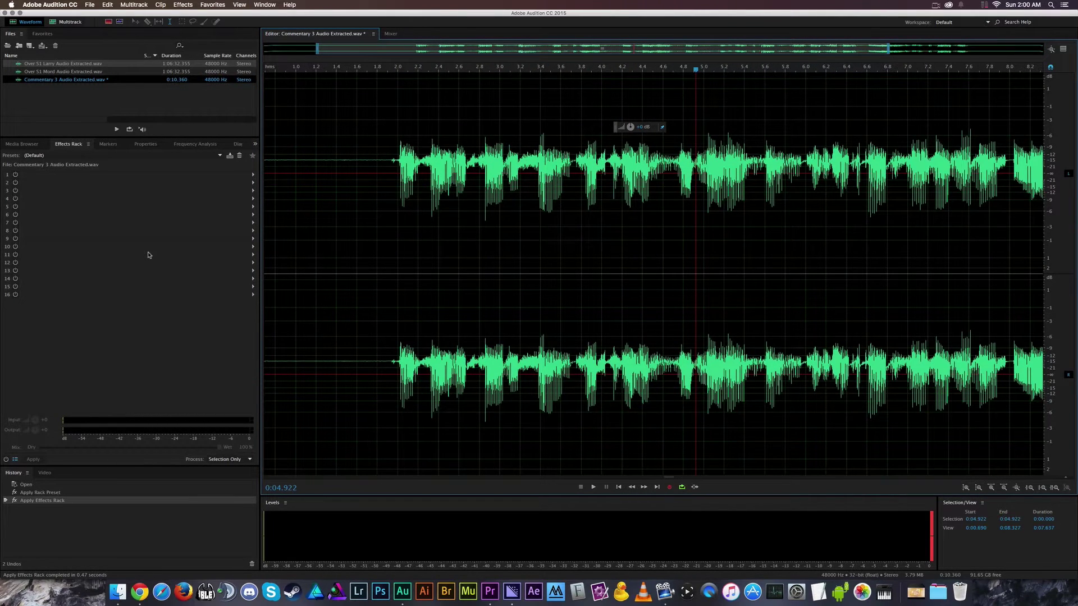
Step: Undo twice to the original audio and re-apply Normalize with DC bias adjustment
key("super+z")
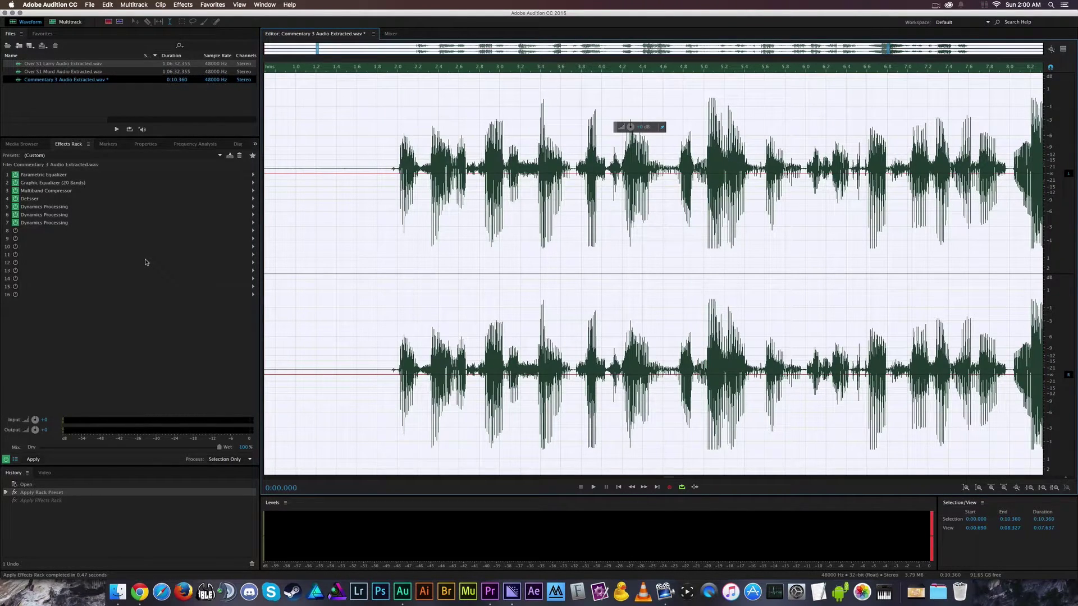
key("super+z")
left_click(134, 5)
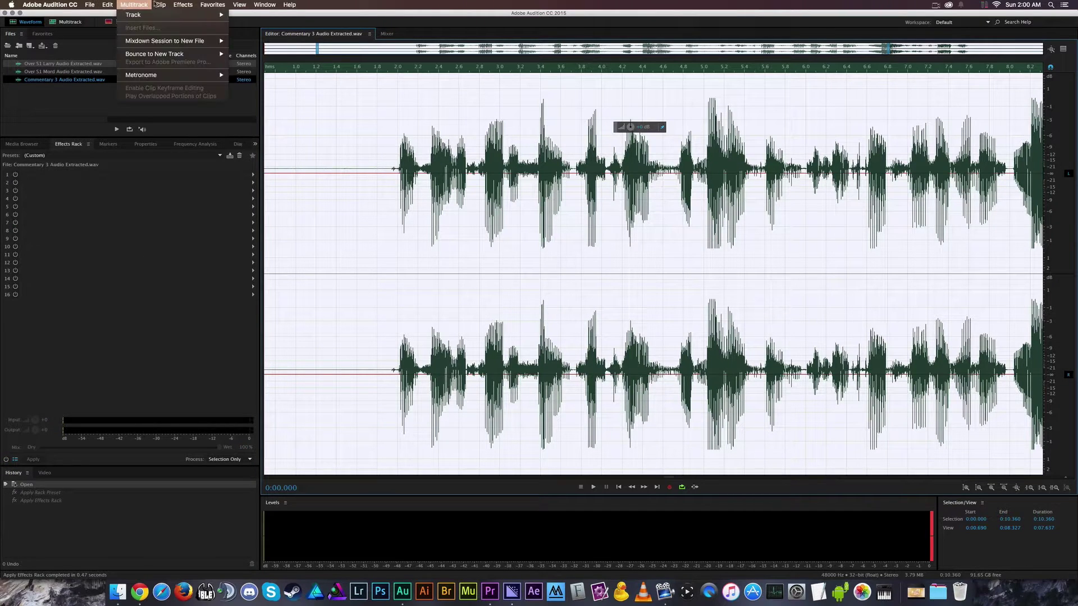
mouse_move(260, 112)
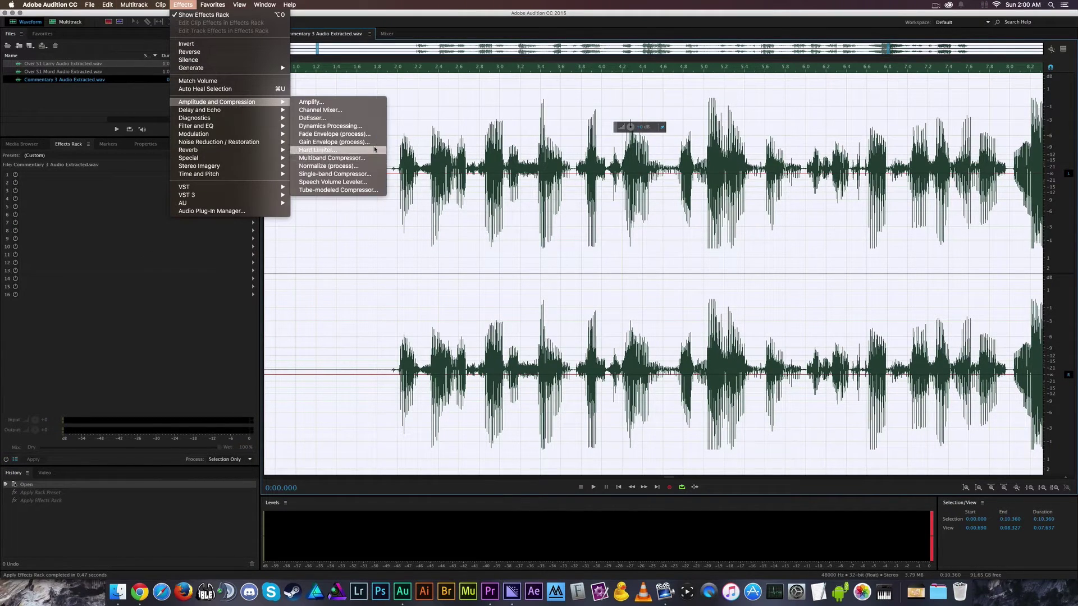
left_click(328, 165)
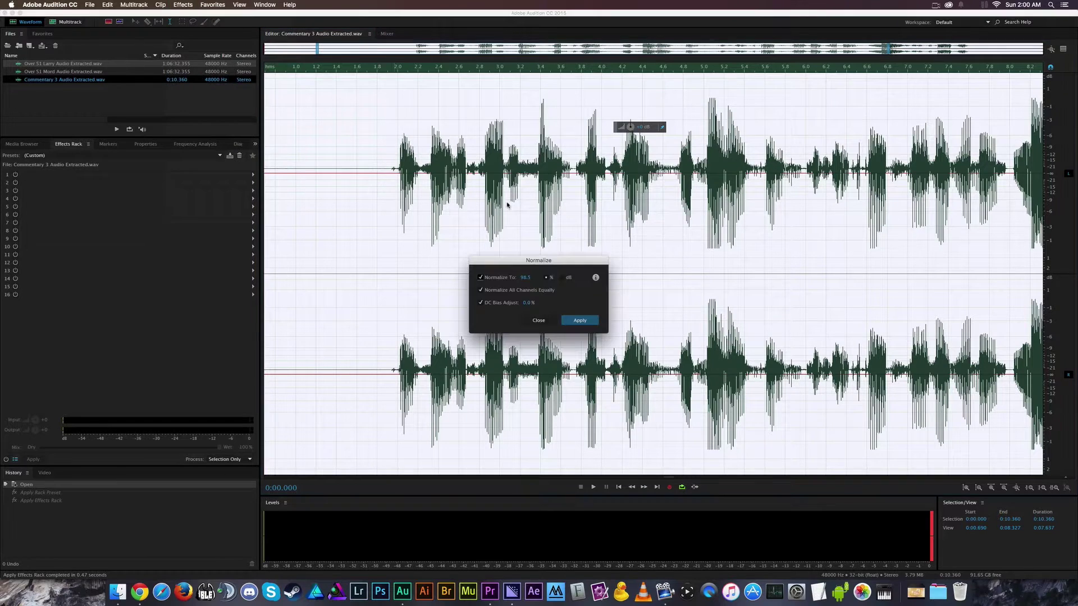
left_click(580, 320)
Step: Load the Larry Simple DP v5 effects rack preset and apply it to the commentary
left_click(373, 342)
scroll(372, 341, "up", 2)
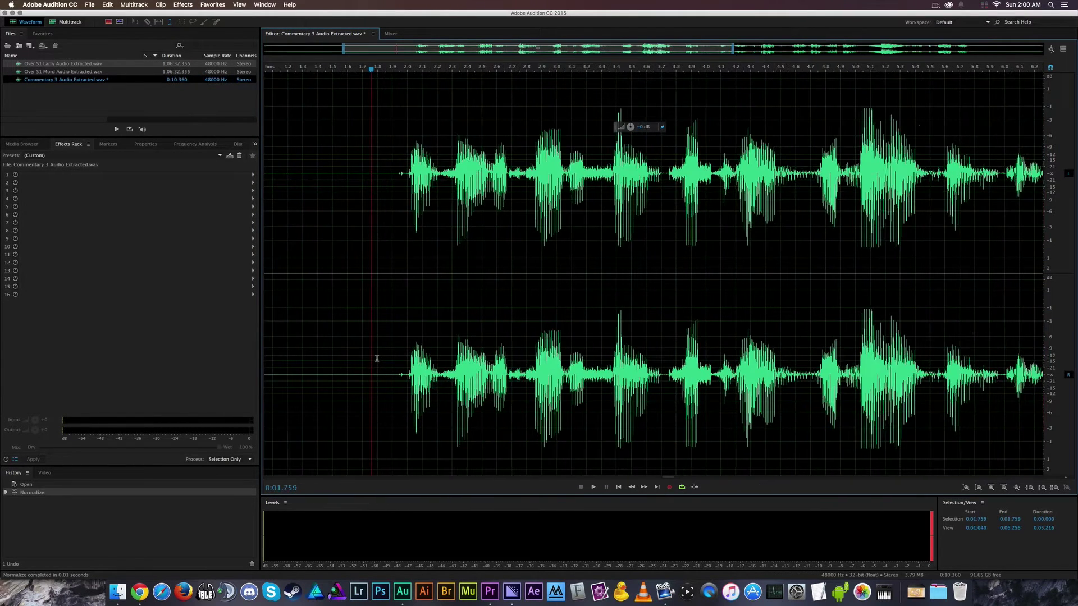
left_click(84, 155)
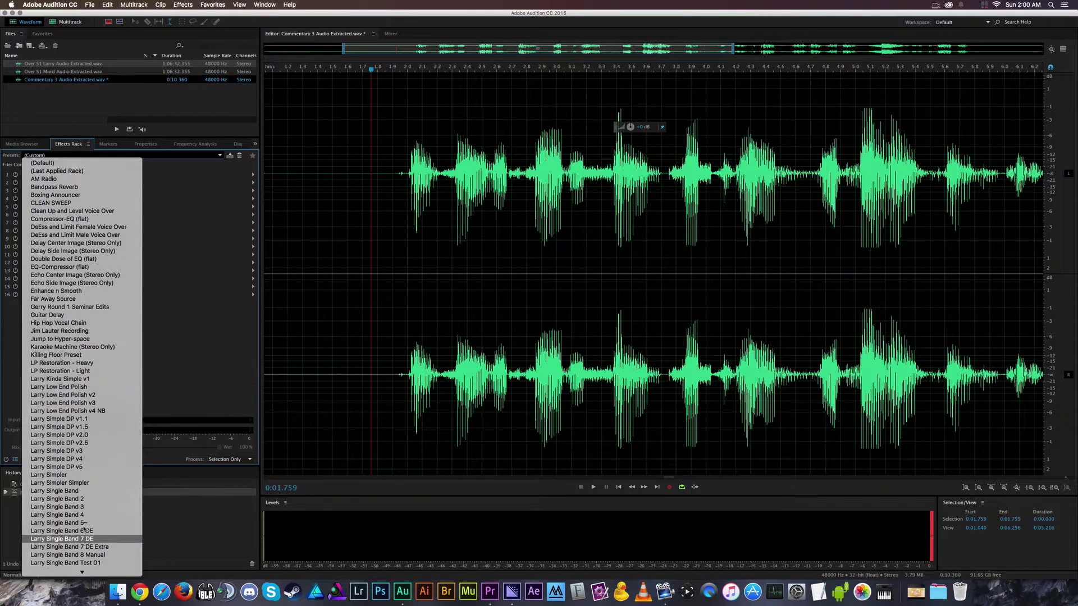
left_click(41, 443)
left_click(33, 459)
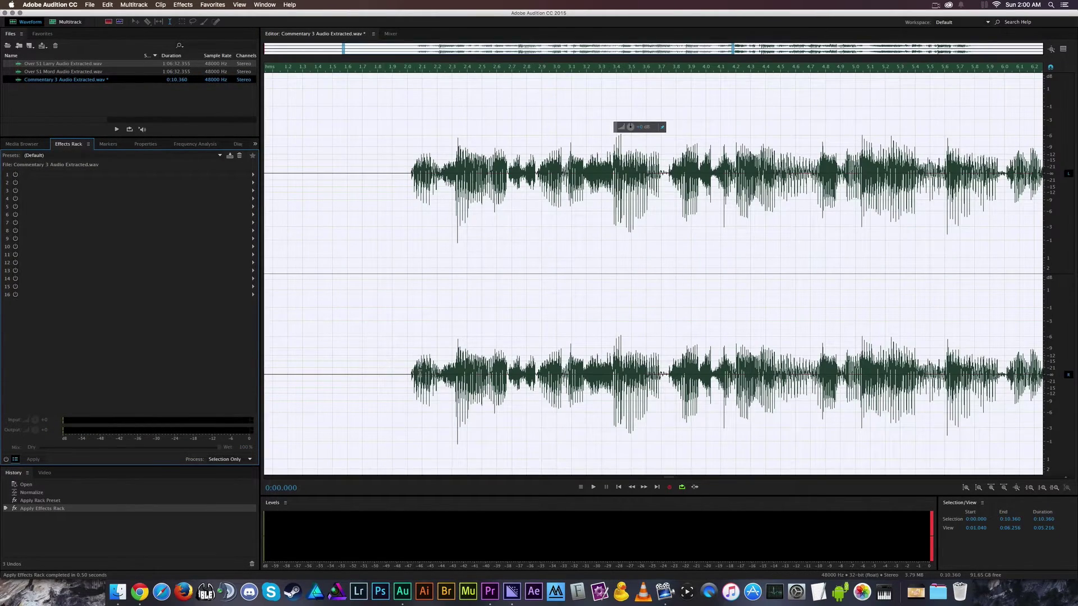
left_click(421, 371)
scroll(435, 372, "down", 3)
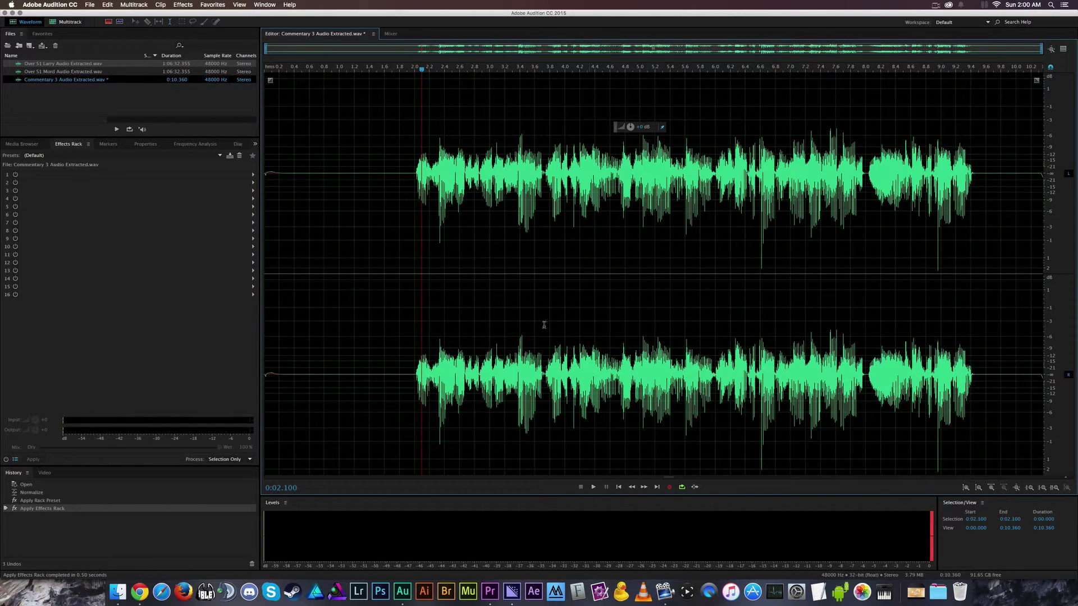
scroll(267, 372, "up", 3)
scroll(268, 371, "up", 2)
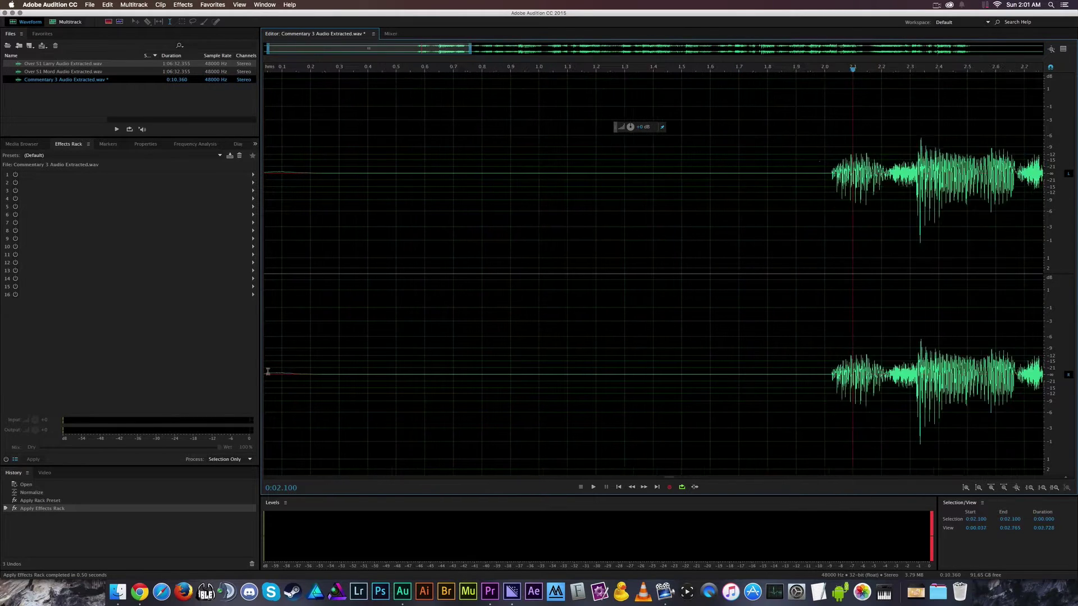
left_click_drag(269, 373, 365, 389)
scroll(365, 389, "down", 2)
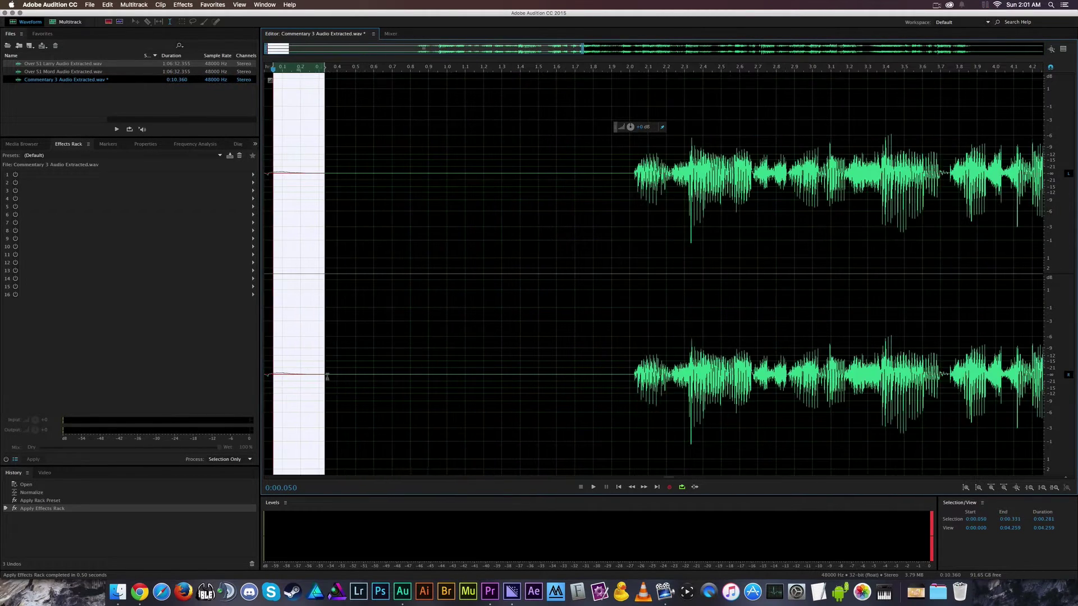
left_click(328, 376)
left_click_drag(266, 371, 314, 385)
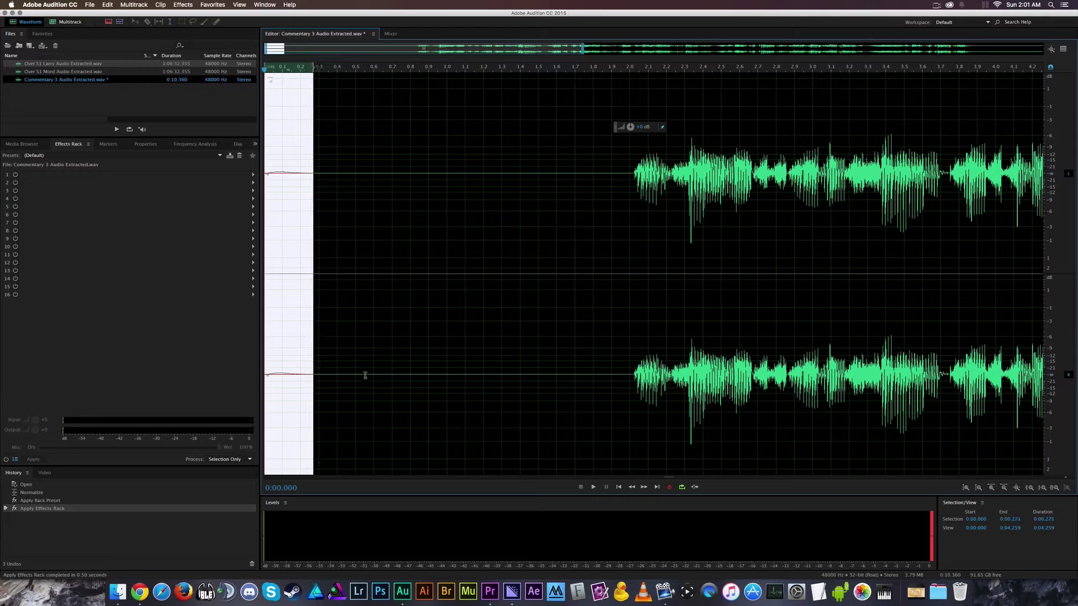
left_click(367, 375)
scroll(409, 384, "down", 2)
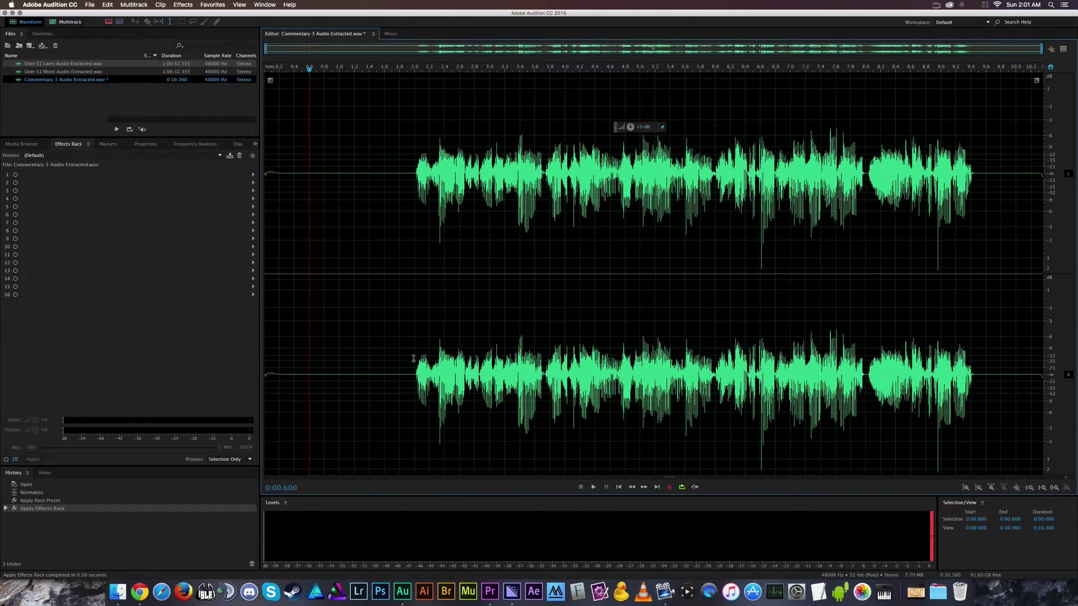
left_click(183, 5)
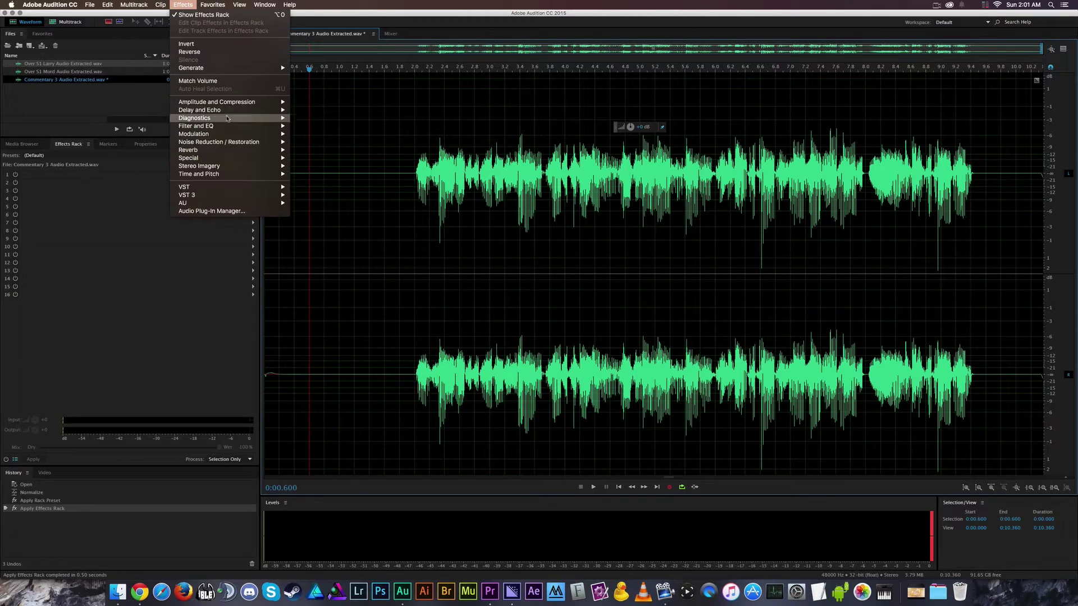
mouse_move(227, 103)
left_click(321, 166)
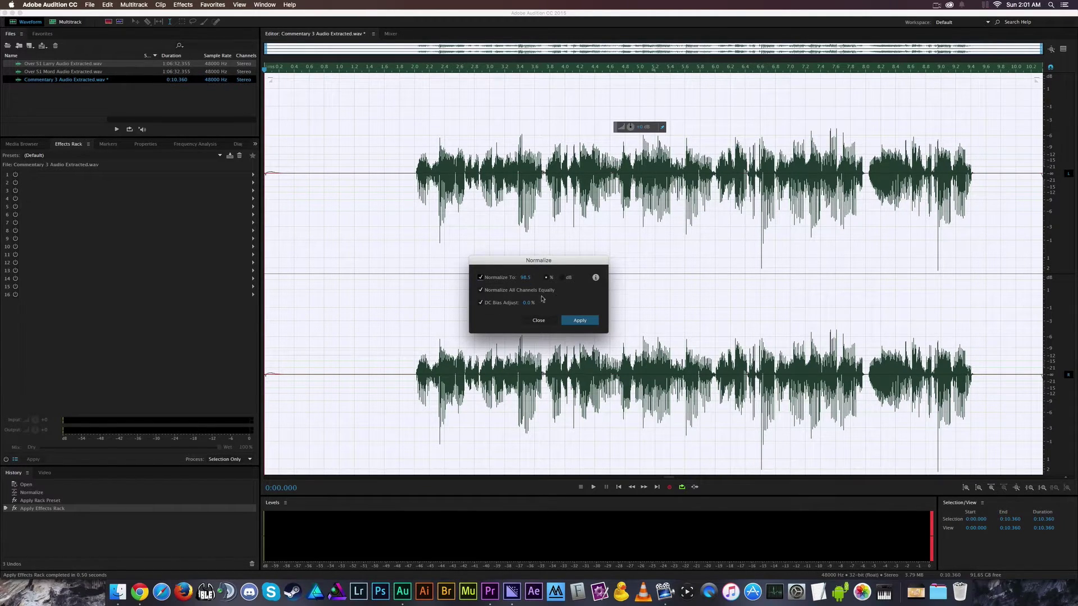
left_click(481, 291)
left_click(496, 288)
left_click(502, 291)
left_click(539, 321)
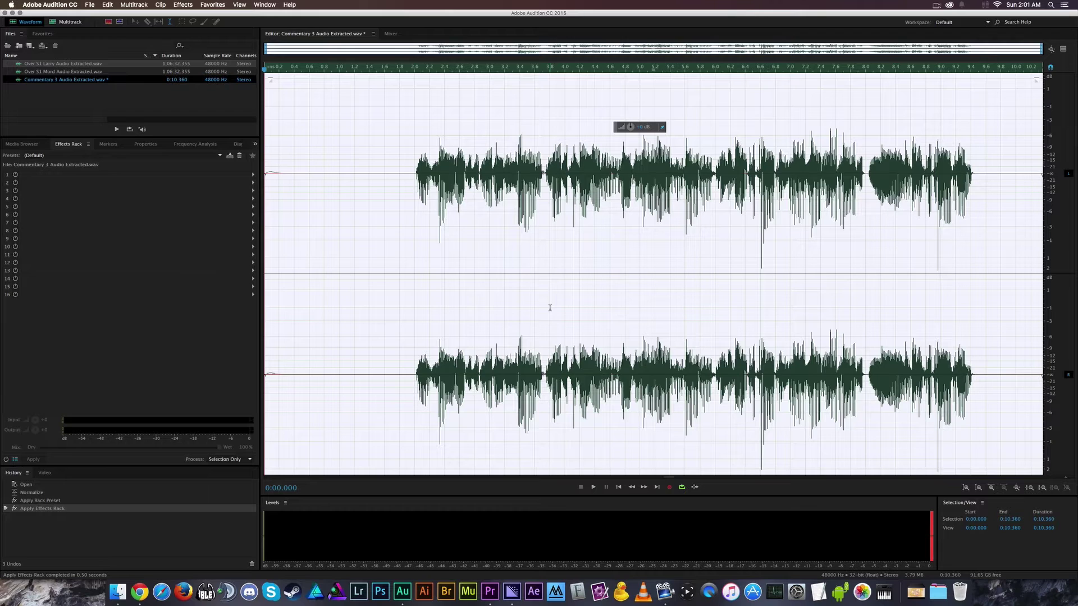
Step: Revert the commentary to its original audio via the History panel's Open state
left_click(31, 485)
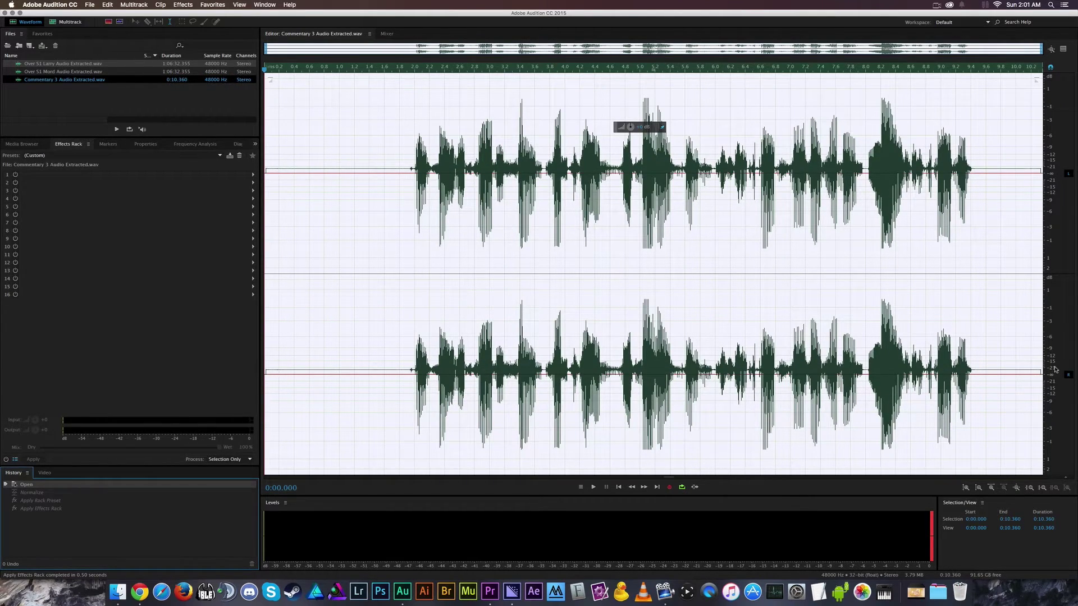
scroll(1055, 367, "up", 3)
scroll(665, 288, "up", 3)
scroll(666, 288, "up", 2)
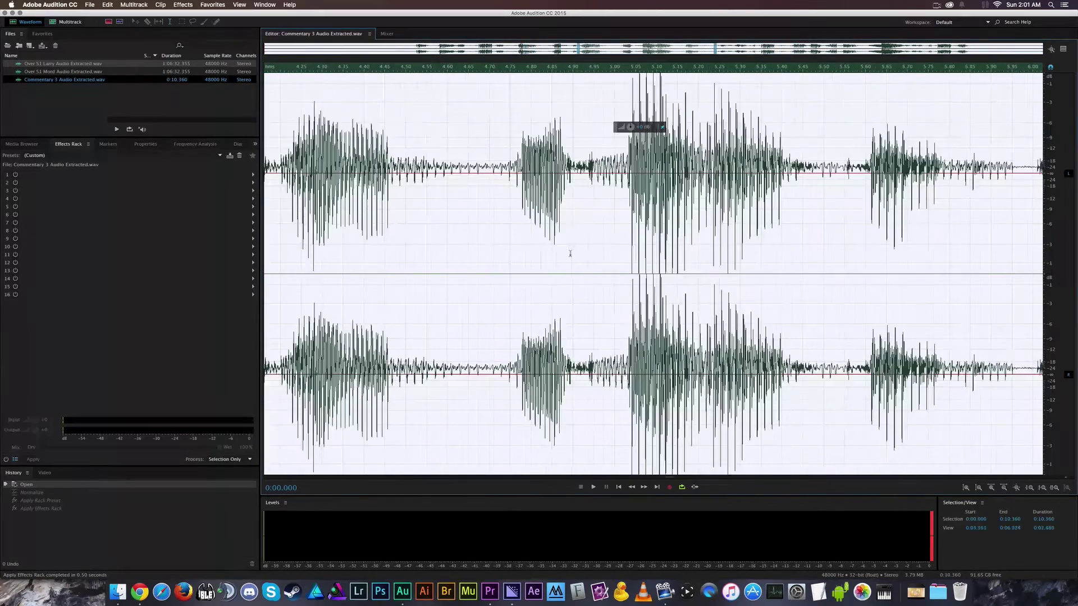
Step: Select a short stretch of speech near 5 seconds, leaving the playhead at 4.508 s
left_click(638, 299)
left_click_drag(612, 309, 820, 345)
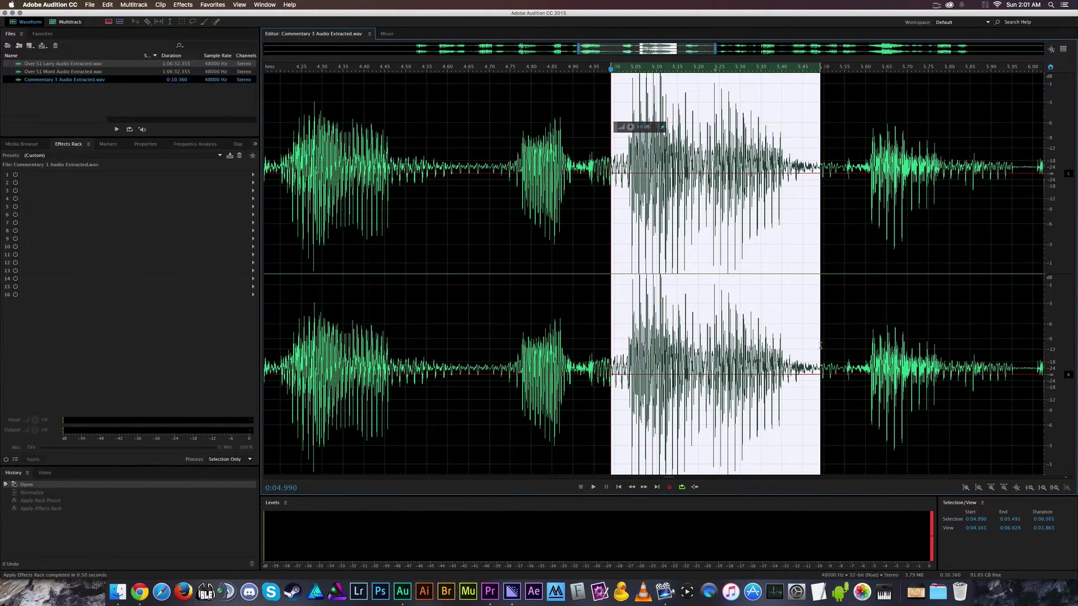
scroll(753, 335, "down", 5)
left_click(603, 332)
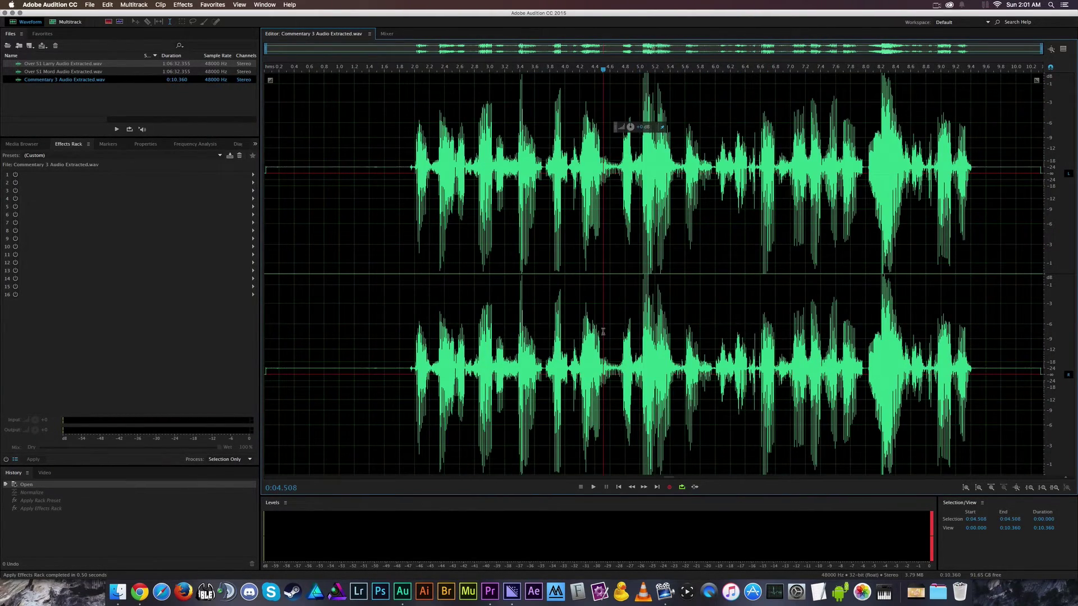